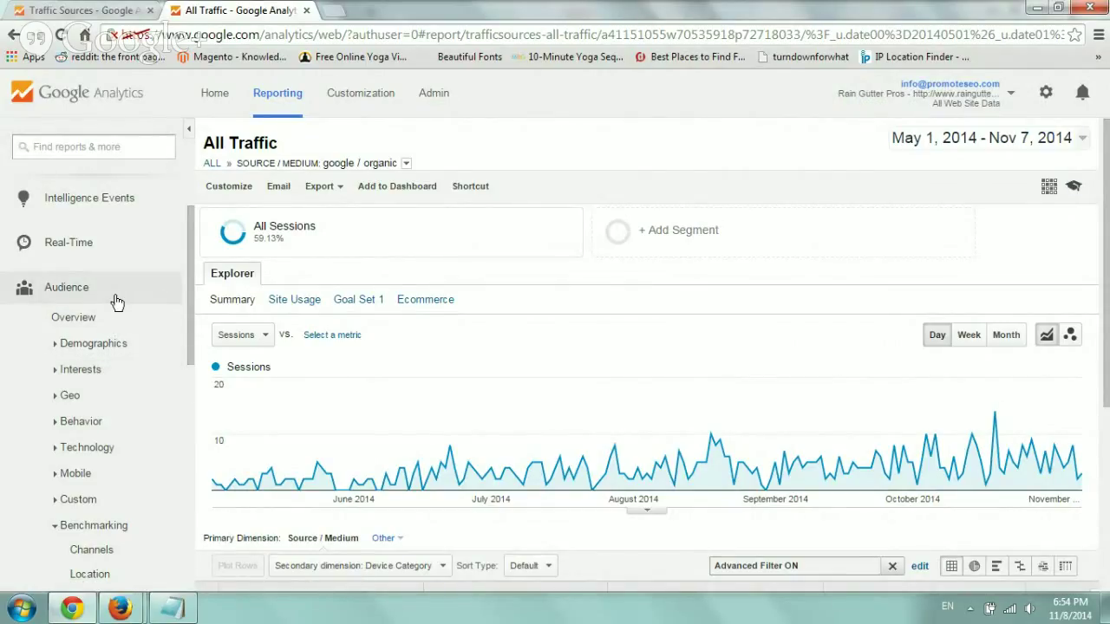
# - Open the Mobile Overview report in the Audience section and show its device category table
pyautogui.click(100, 474)
pyautogui.click(104, 498)
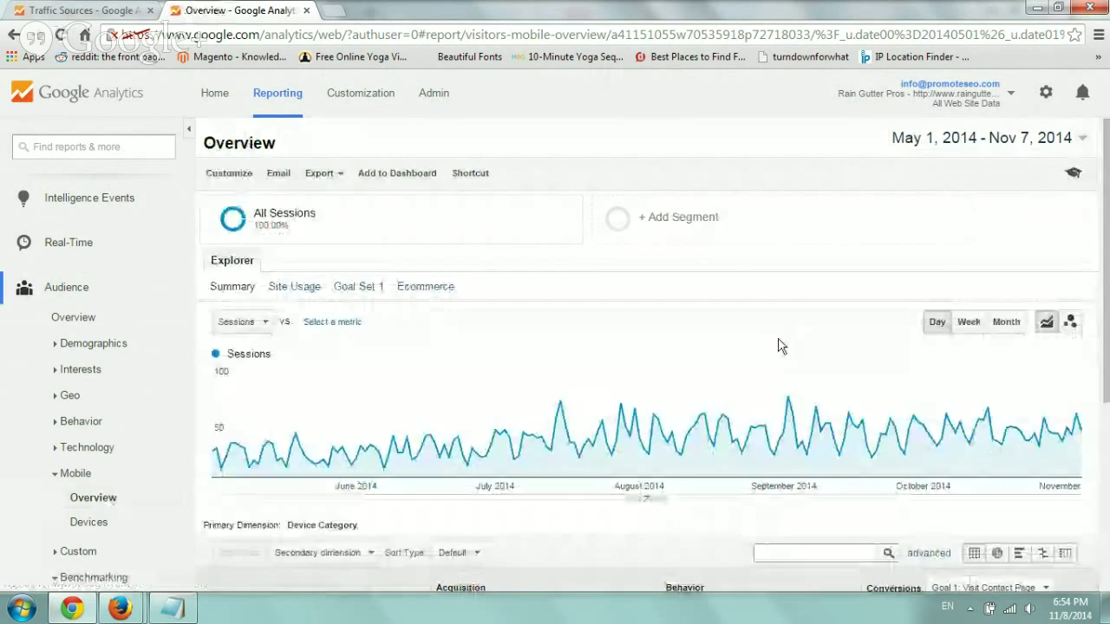
pyautogui.scroll(-1, 776, 342)
pyautogui.scroll(-2, 778, 345)
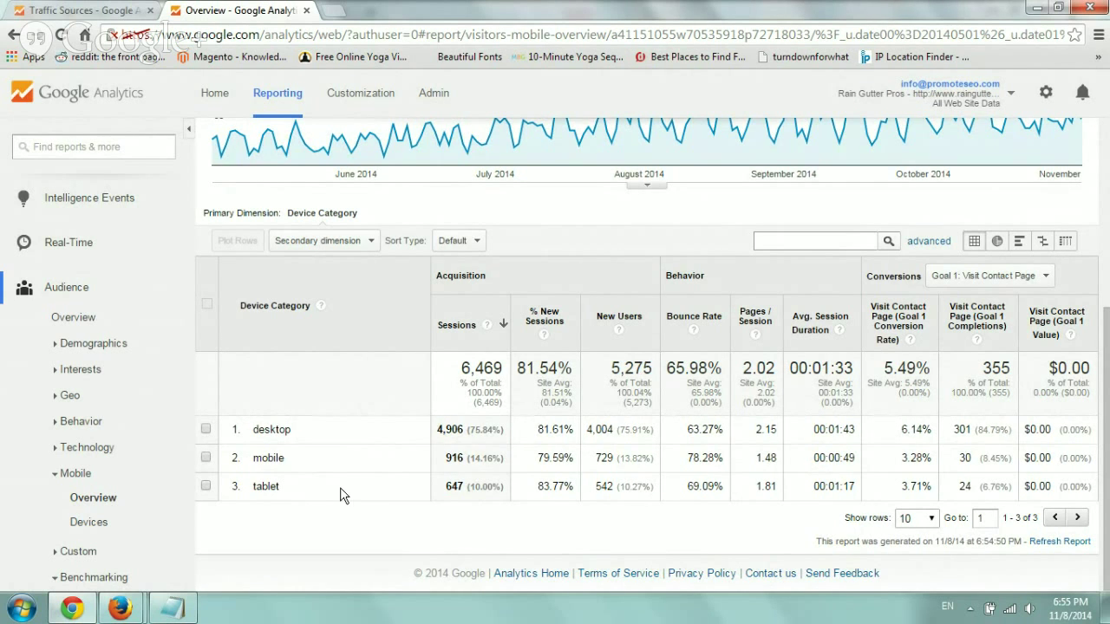
# - Examine the mobile row's figures from sessions through contact-page goal completions by highlighting them
pyautogui.moveTo(264, 457); pyautogui.dragTo(504, 460)
pyautogui.moveTo(962, 458); pyautogui.dragTo(1010, 458)
pyautogui.click(1009, 461)
pyautogui.moveTo(1009, 461); pyautogui.dragTo(445, 471)
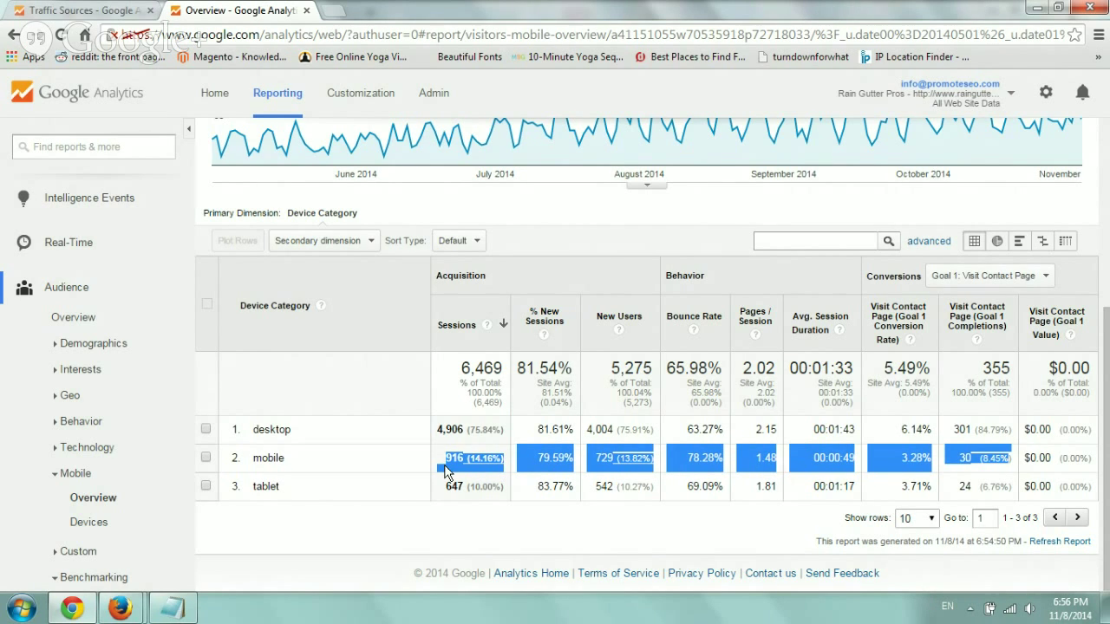
# - Open the All Pages report under Site Content in the Behavior section
pyautogui.click(108, 300)
pyautogui.scroll(-1, 113, 325)
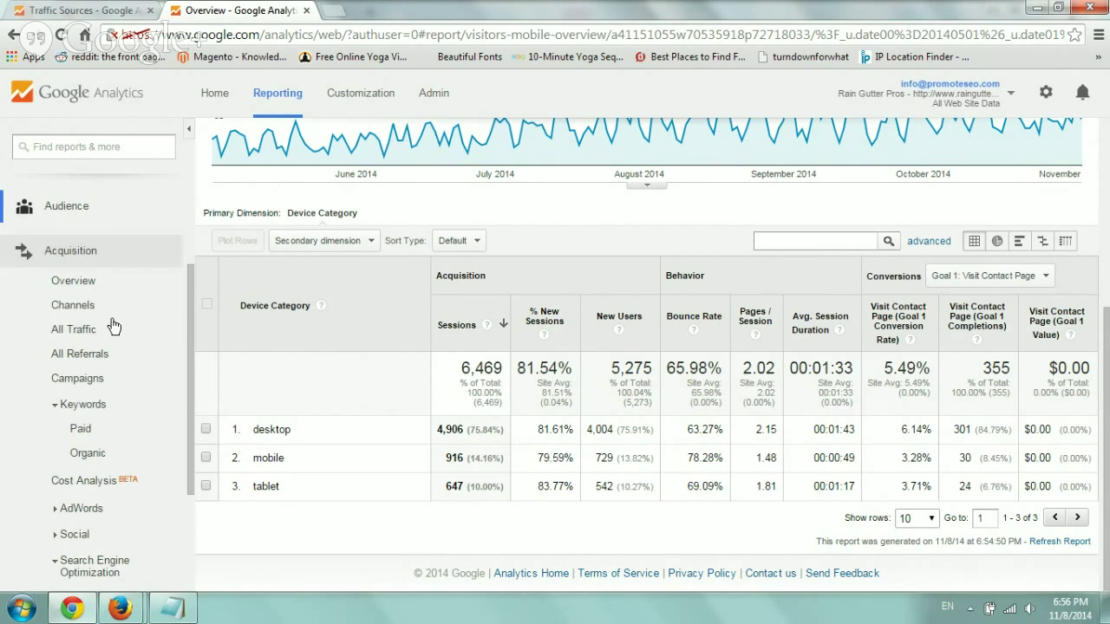
pyautogui.click(114, 250)
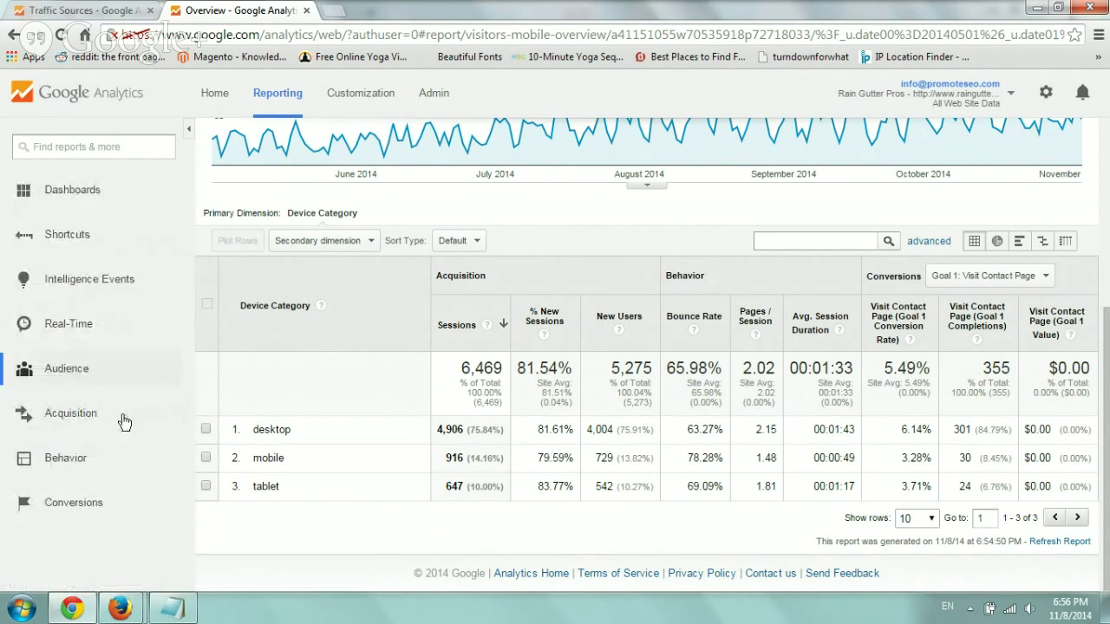
pyautogui.click(126, 458)
pyautogui.scroll(-2, 129, 456)
pyautogui.click(127, 380)
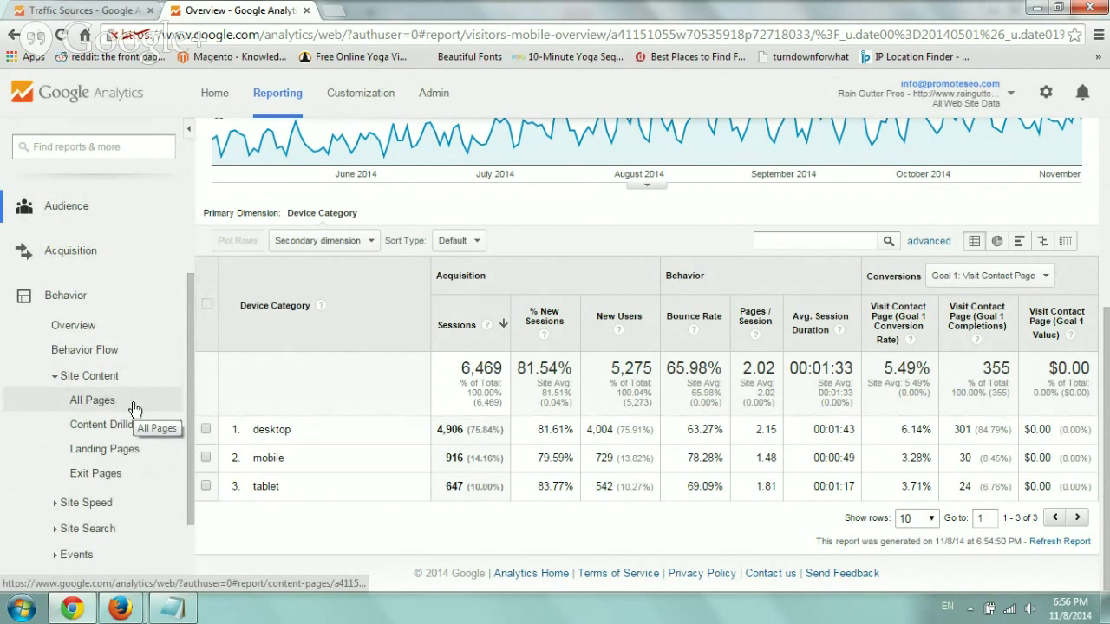
pyautogui.click(147, 452)
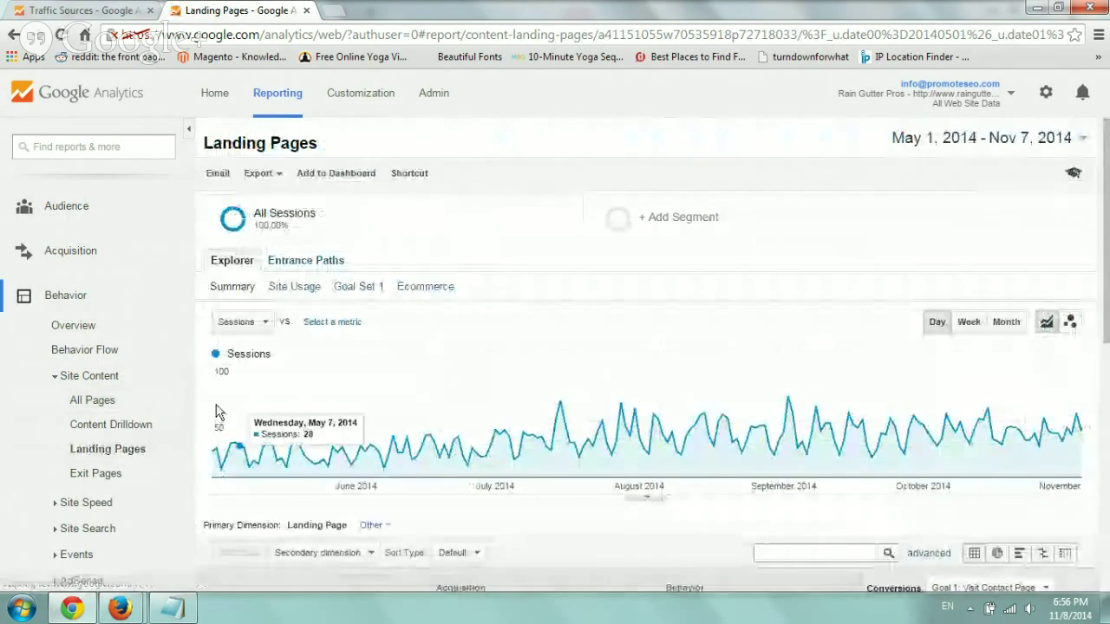
pyautogui.scroll(-2, 176, 408)
pyautogui.click(135, 296)
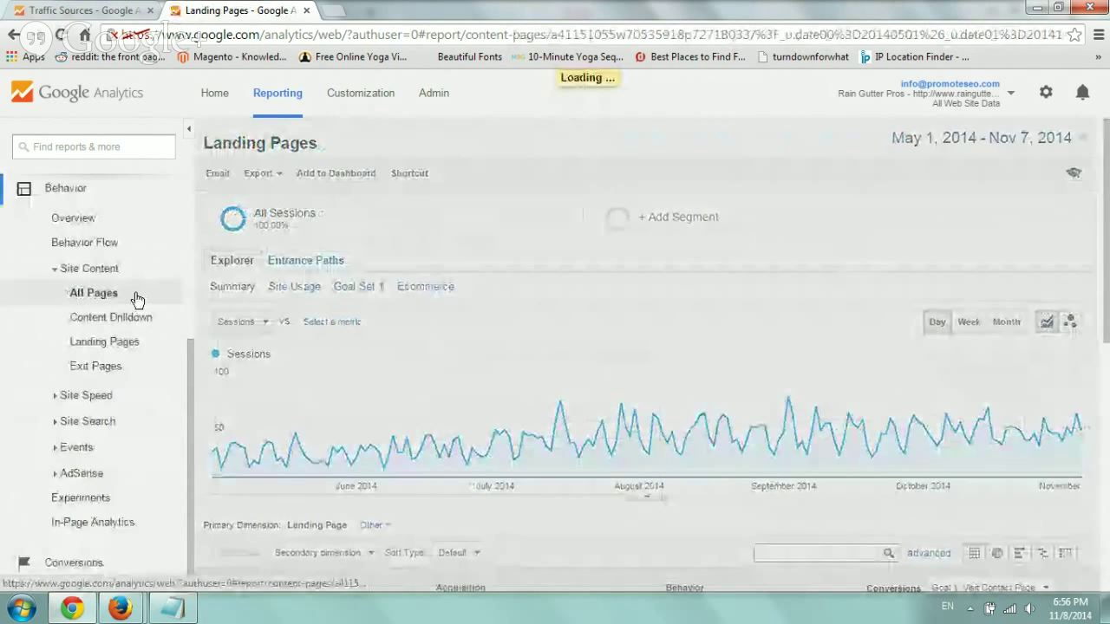
# - Examine the /photo-gallery row's metrics from pageviews to exit percentage in the page table
pyautogui.scroll(-1, 595, 237)
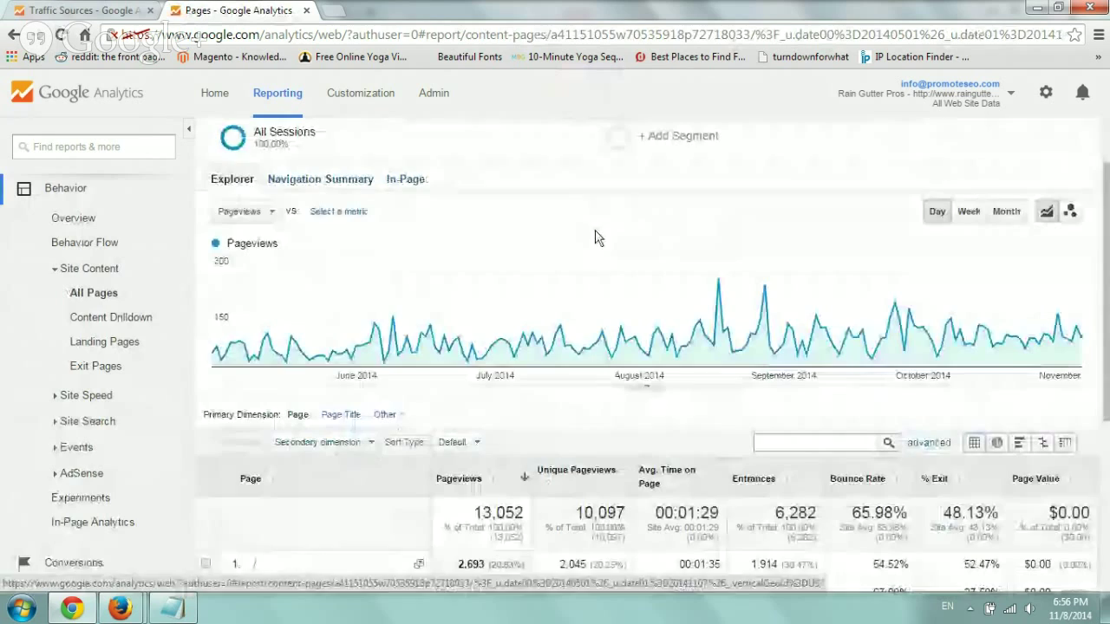
pyautogui.scroll(-1, 656, 240)
pyautogui.scroll(-1, 681, 247)
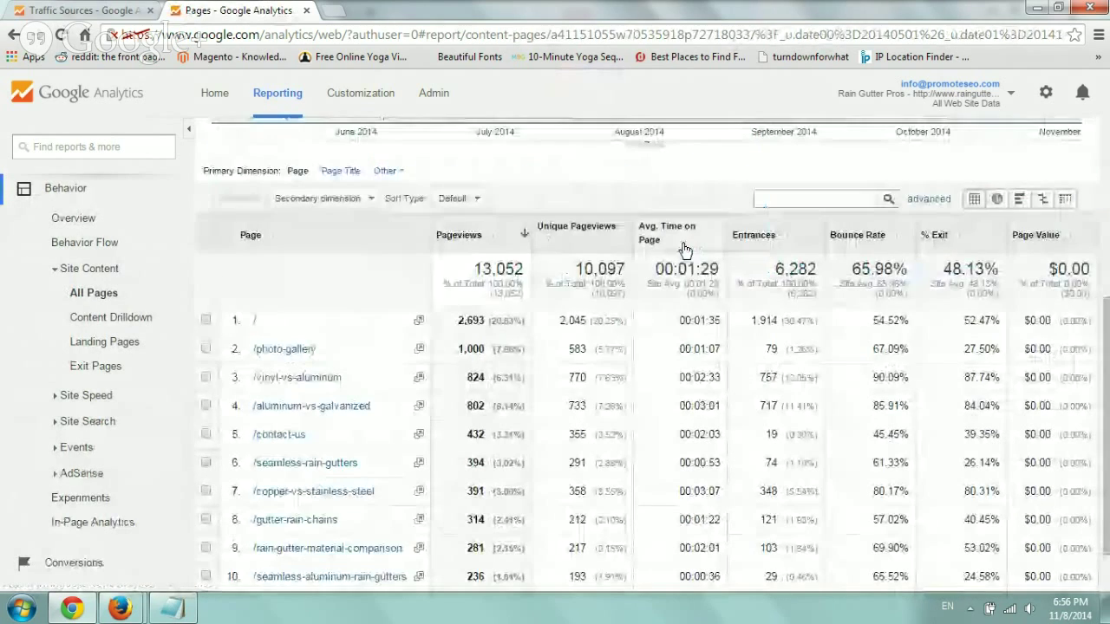
pyautogui.scroll(-1, 781, 312)
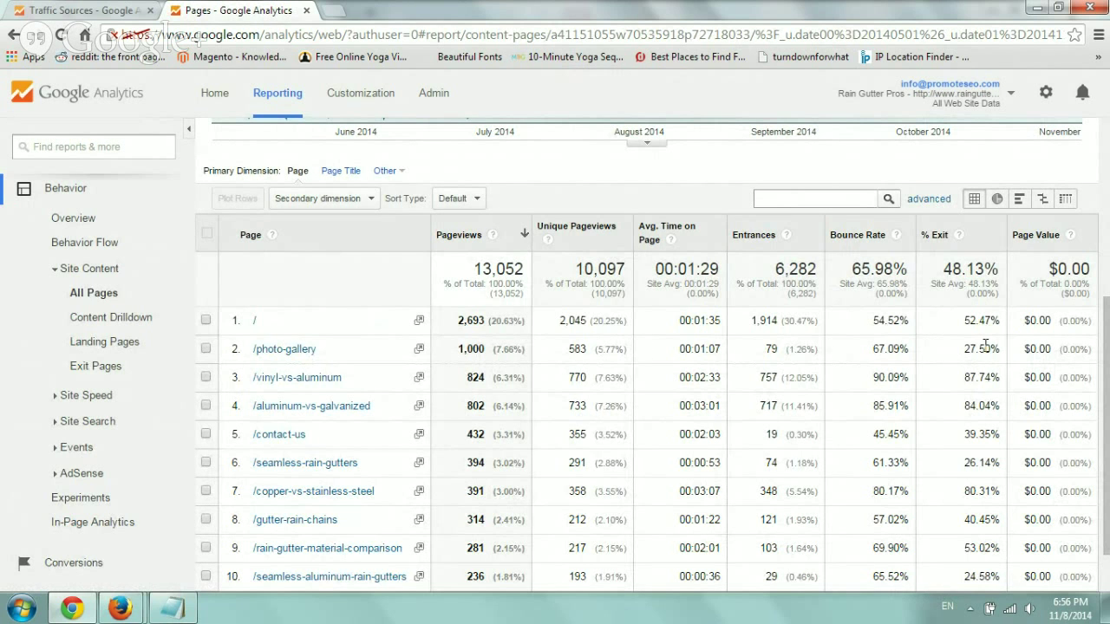
pyautogui.moveTo(1001, 350); pyautogui.dragTo(456, 349)
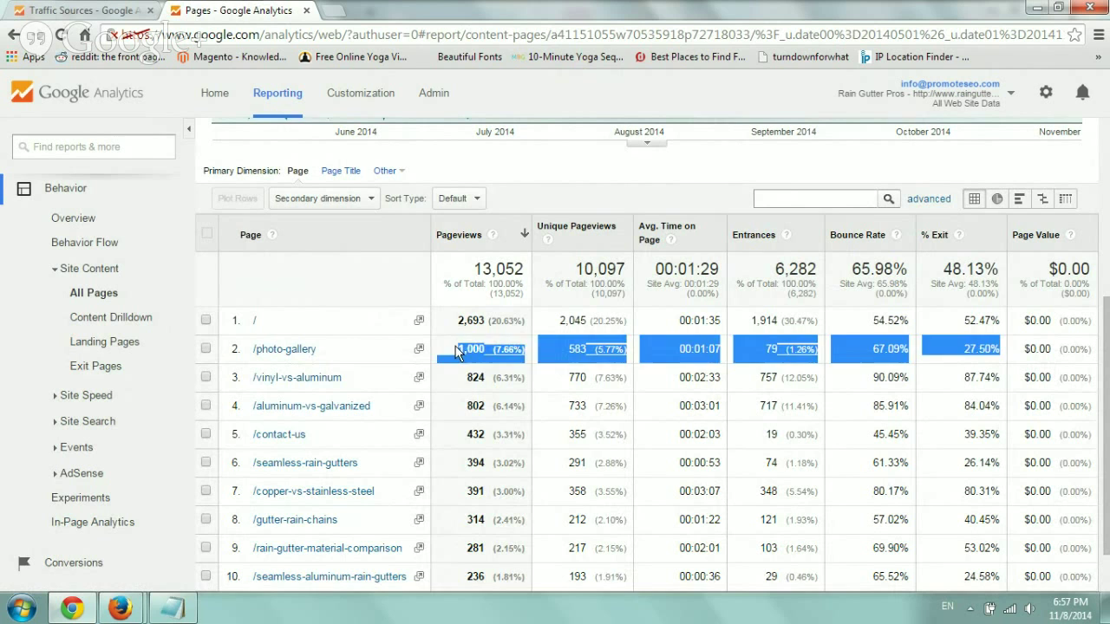
pyautogui.click(457, 350)
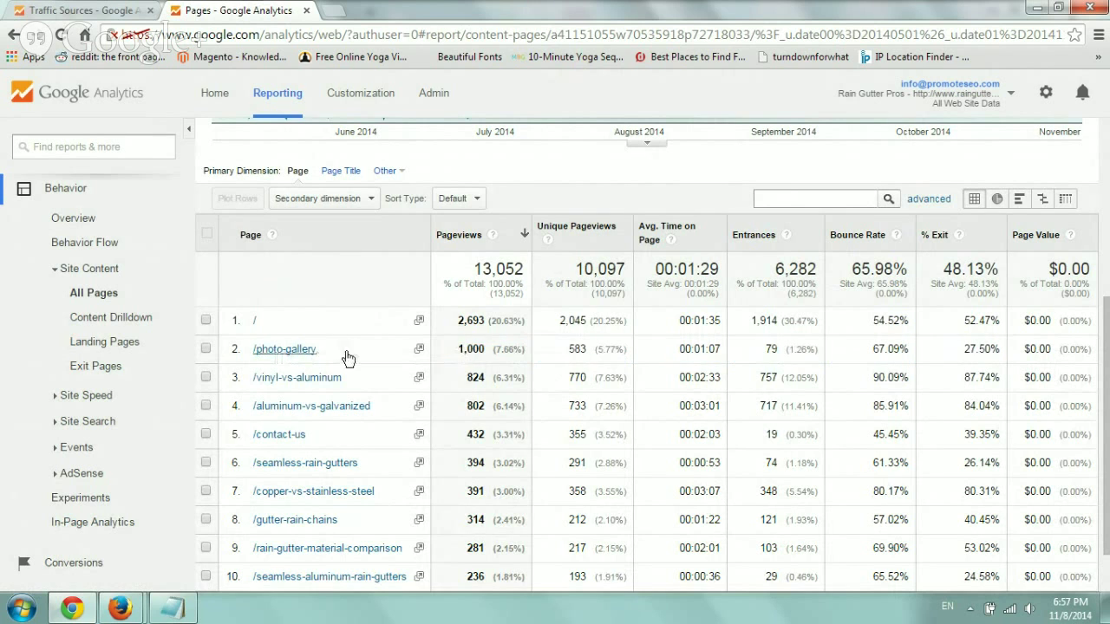
# - Drill into the /photo-gallery page and add Device Category as the secondary dimension
pyautogui.click(297, 355)
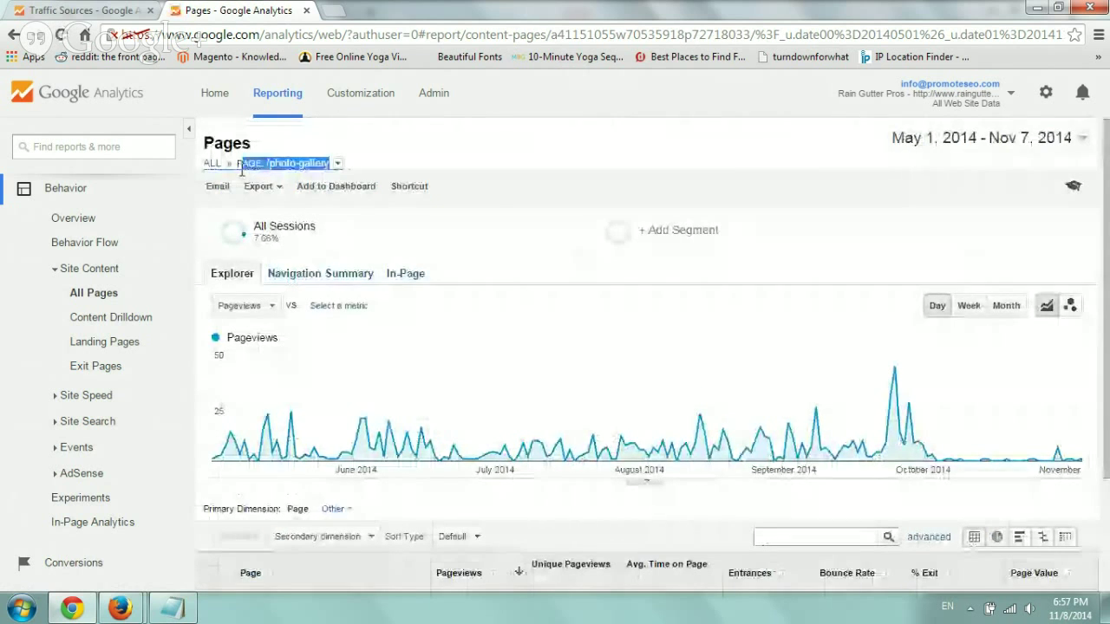
pyautogui.scroll(-2, 436, 166)
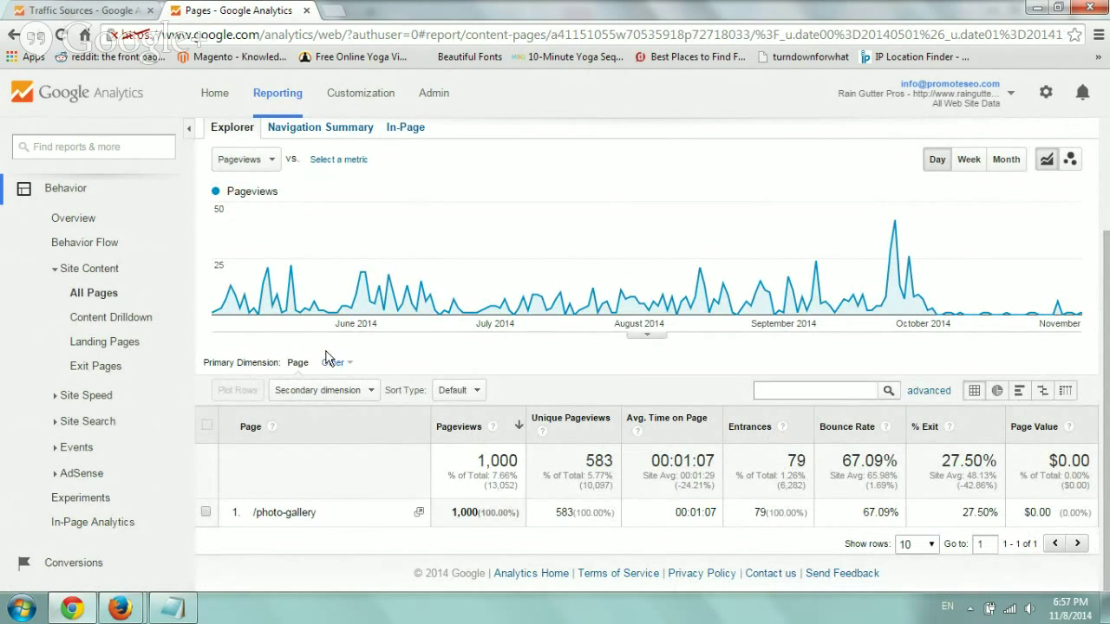
pyautogui.click(351, 392)
pyautogui.write('de')
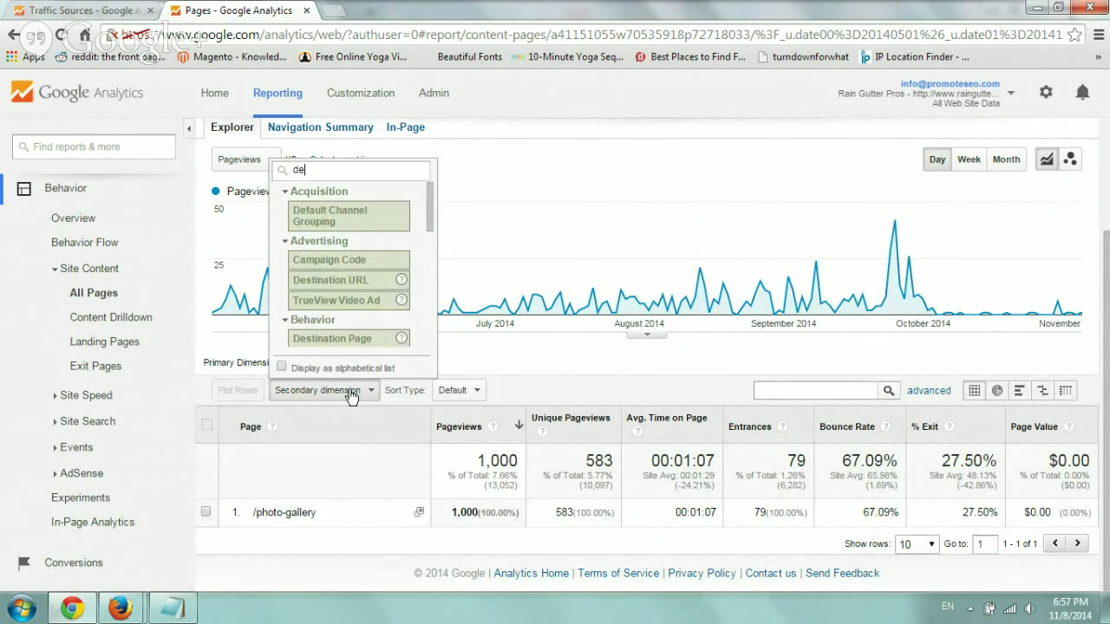
pyautogui.write('vi')
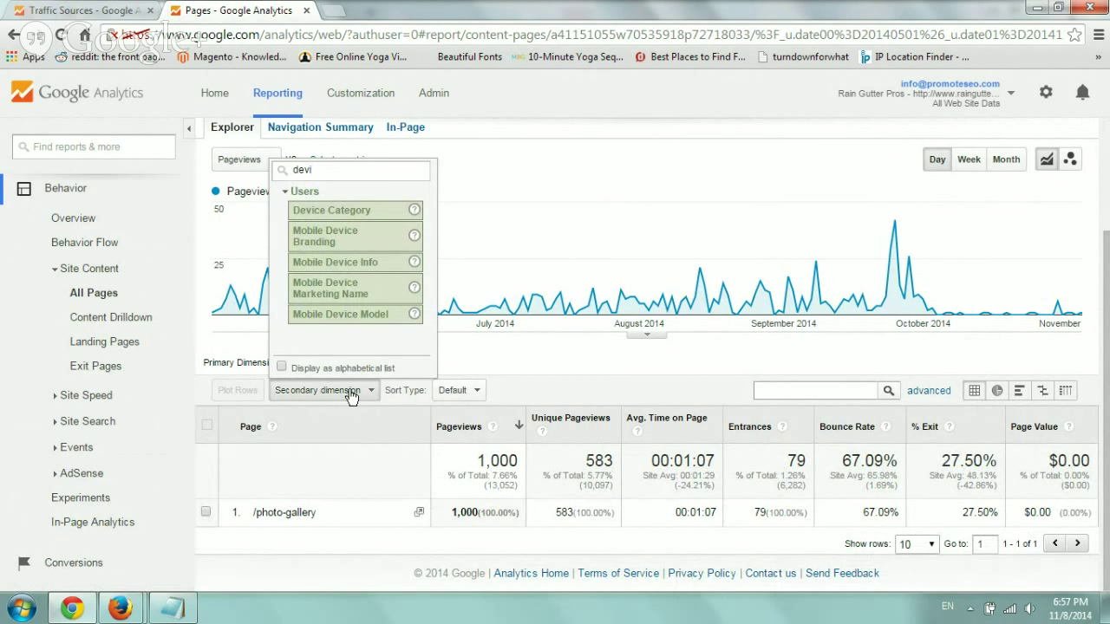
pyautogui.click(368, 211)
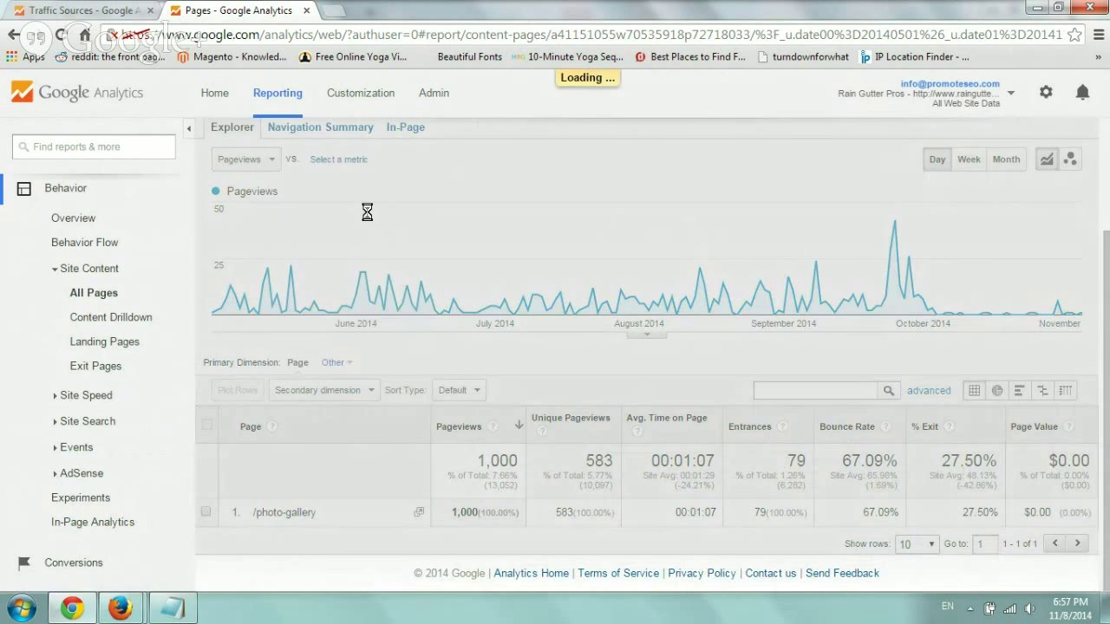
pyautogui.scroll(-1, 555, 325)
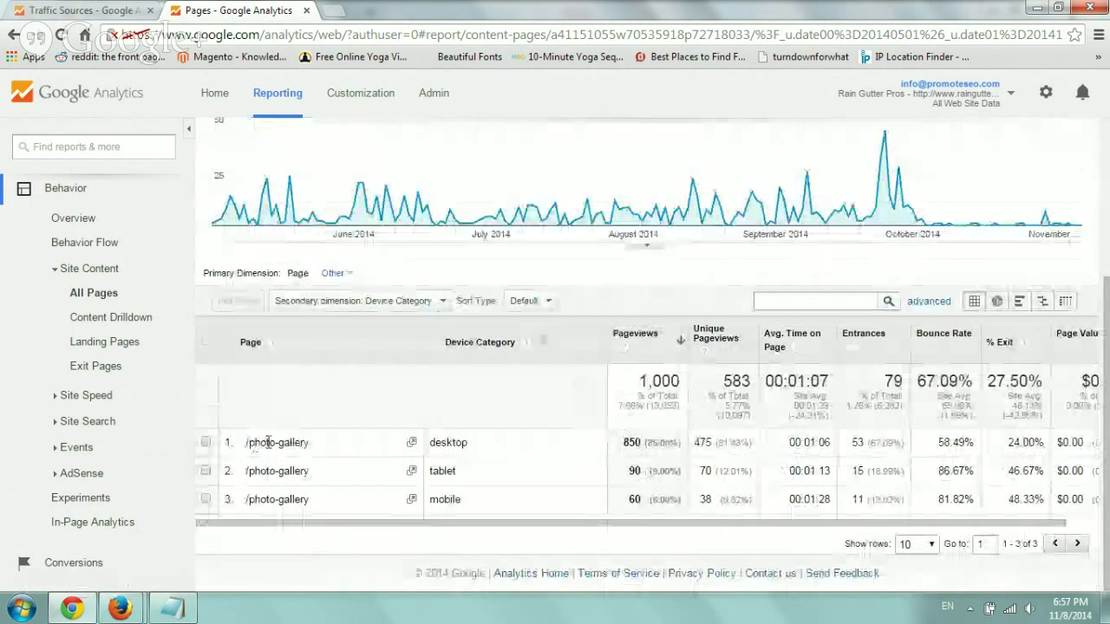
# - Compare the /photo-gallery metrics across devices, highlighting the desktop row and the tablet bounce rate
pyautogui.moveTo(267, 444); pyautogui.dragTo(315, 446)
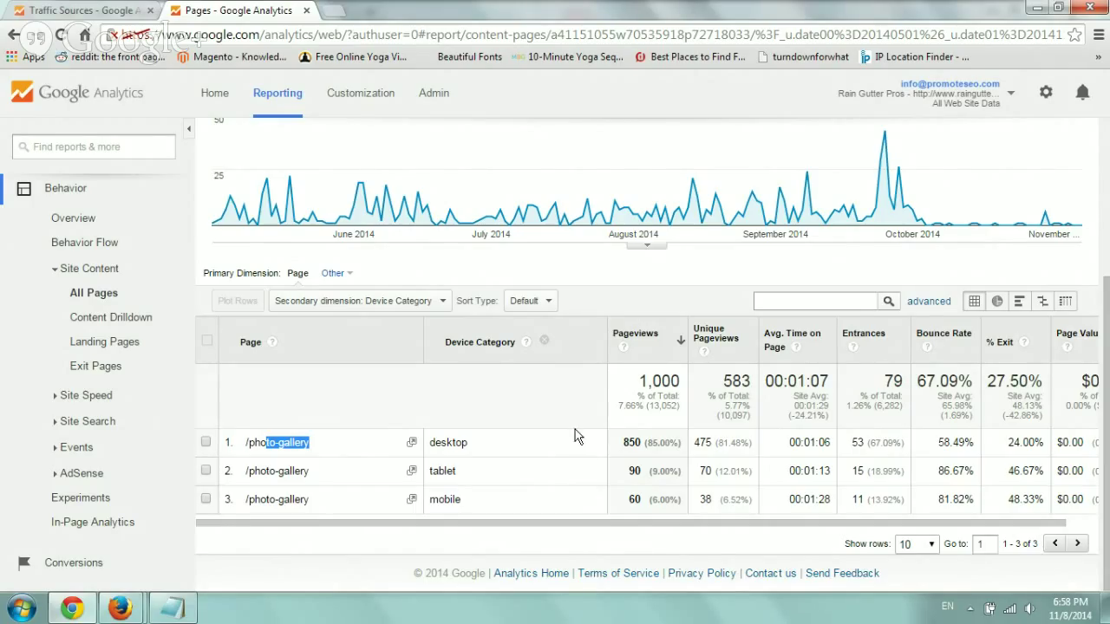
pyautogui.moveTo(965, 444); pyautogui.dragTo(431, 449)
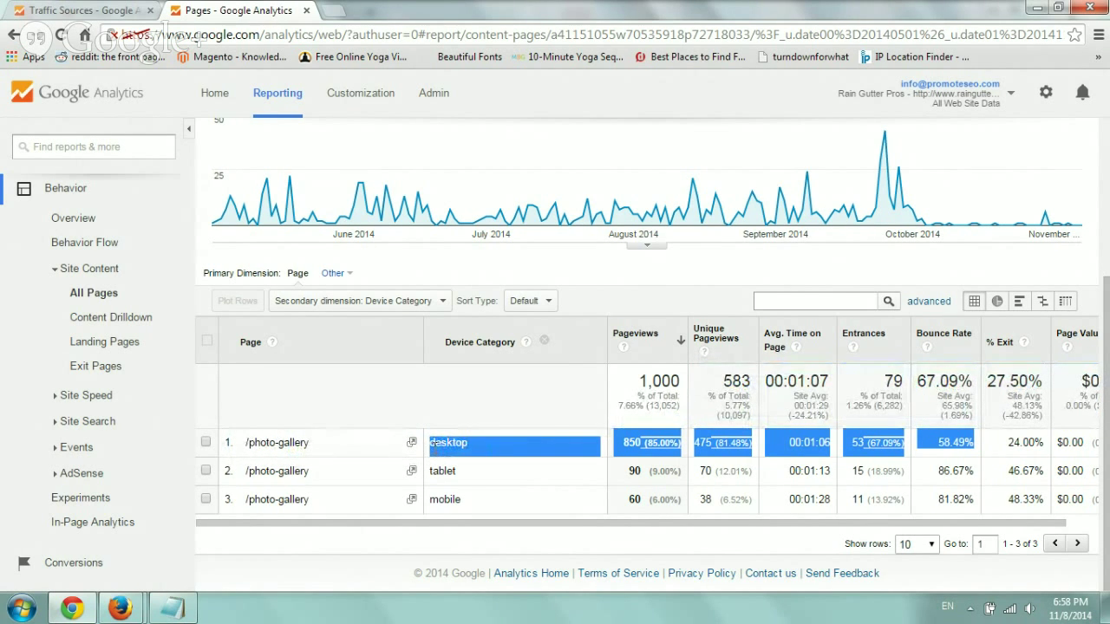
pyautogui.click(433, 449)
pyautogui.moveTo(985, 450); pyautogui.dragTo(973, 471)
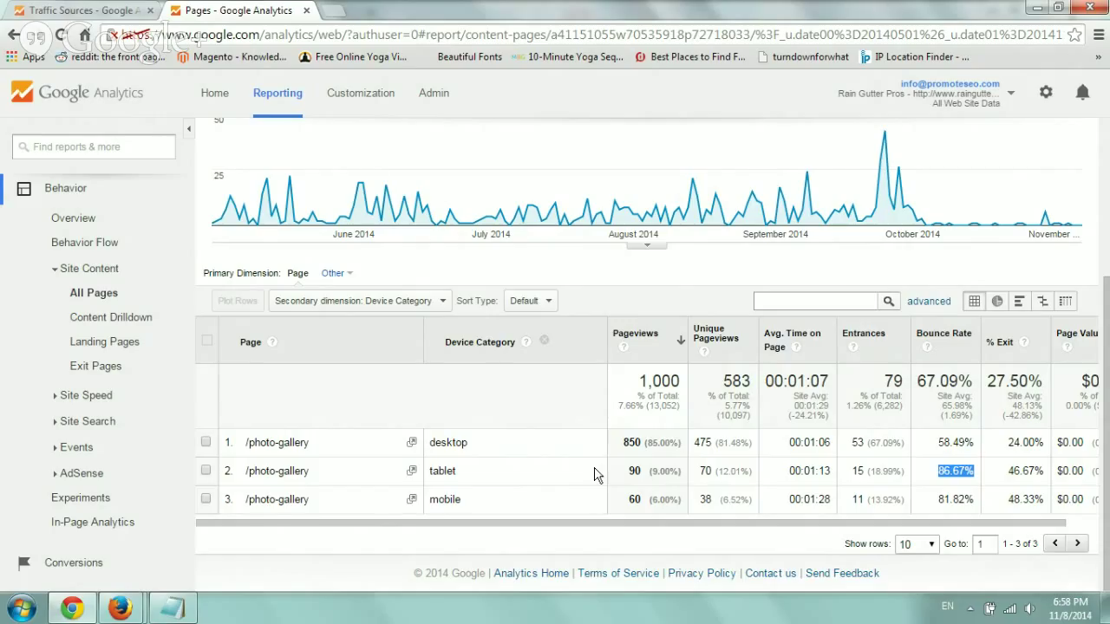
pyautogui.click(938, 472)
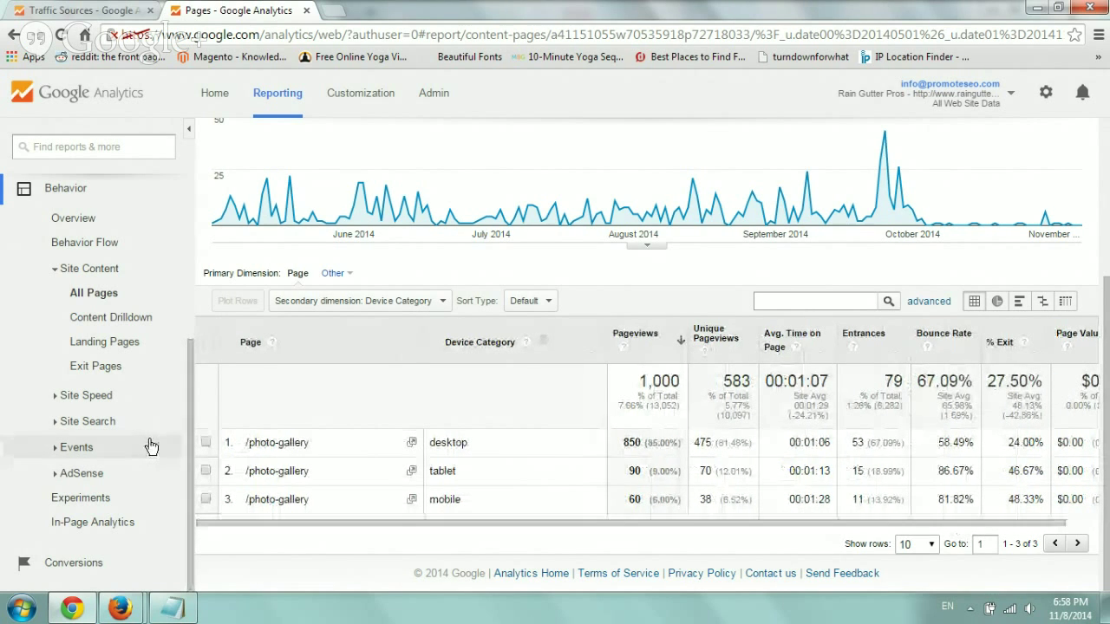
# - Open the All Traffic report in the Acquisition section and drill into the google / organic source
pyautogui.click(108, 268)
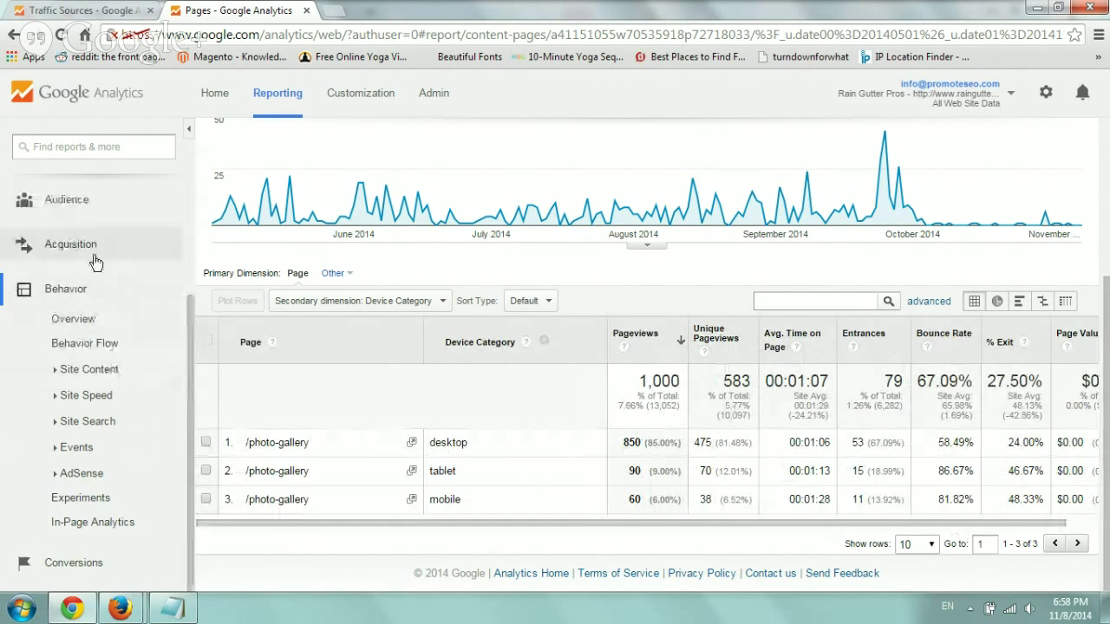
pyautogui.click(96, 260)
pyautogui.click(102, 323)
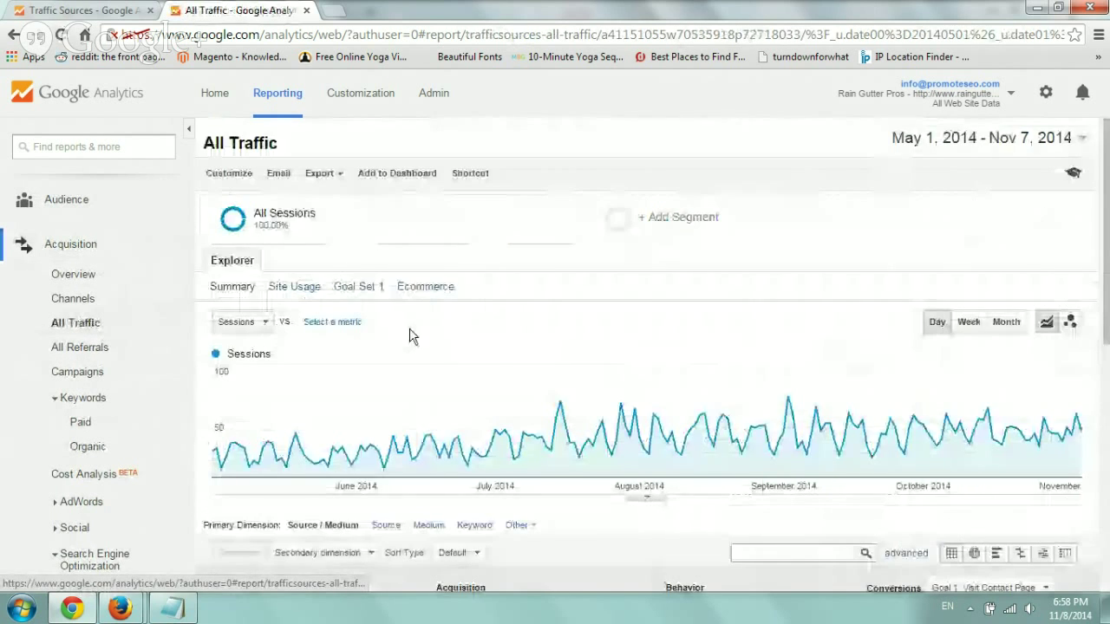
pyautogui.scroll(-5, 411, 336)
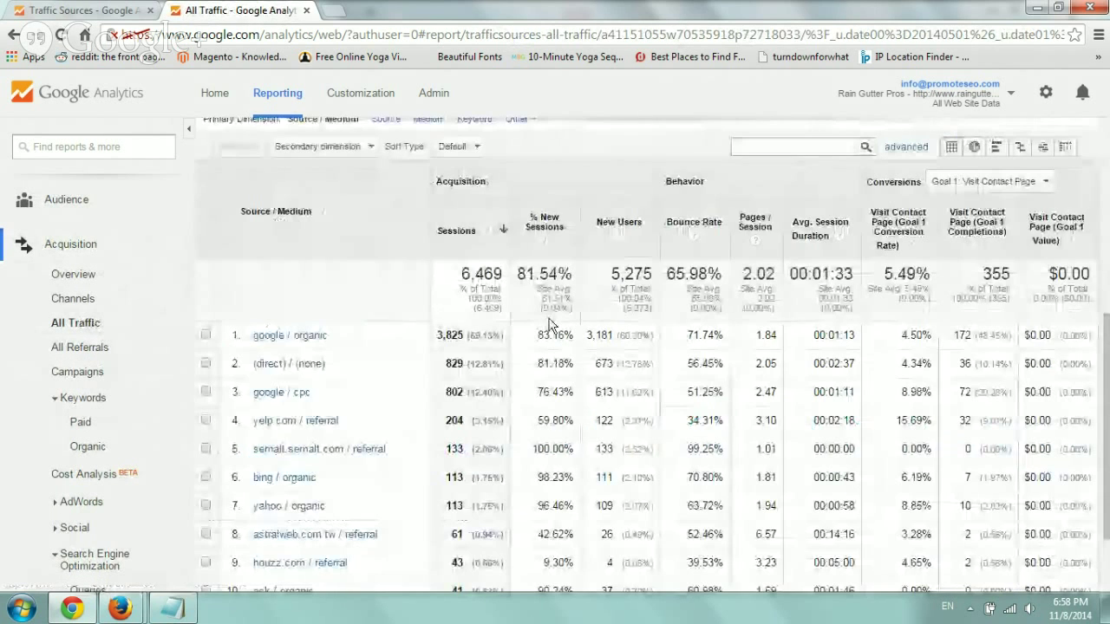
pyautogui.click(294, 336)
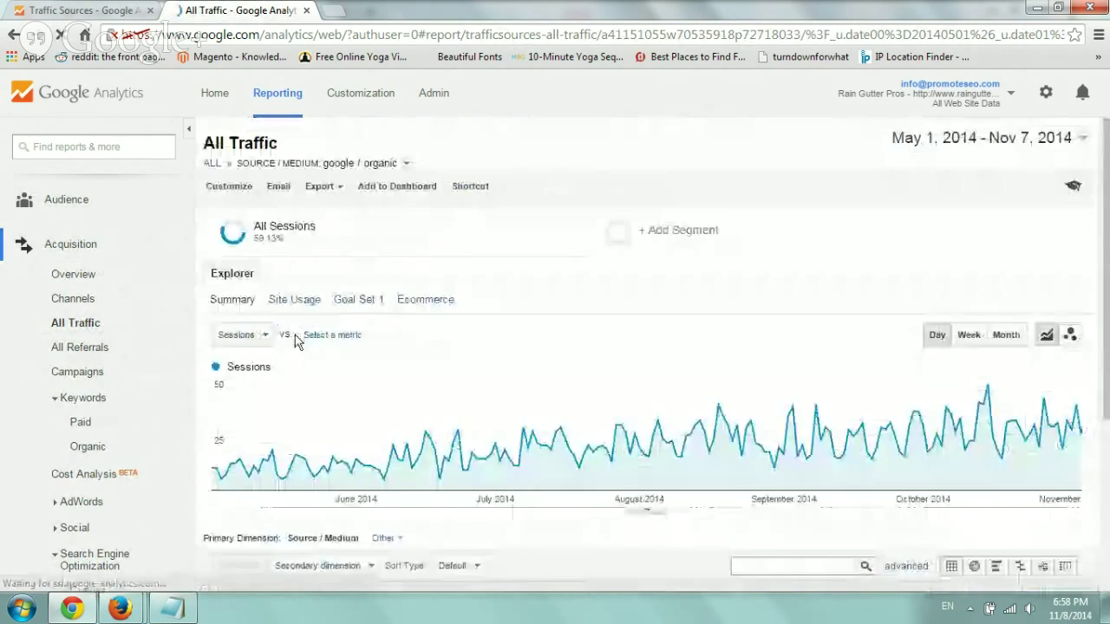
pyautogui.scroll(-4, 515, 342)
pyautogui.moveTo(265, 486); pyautogui.dragTo(348, 486)
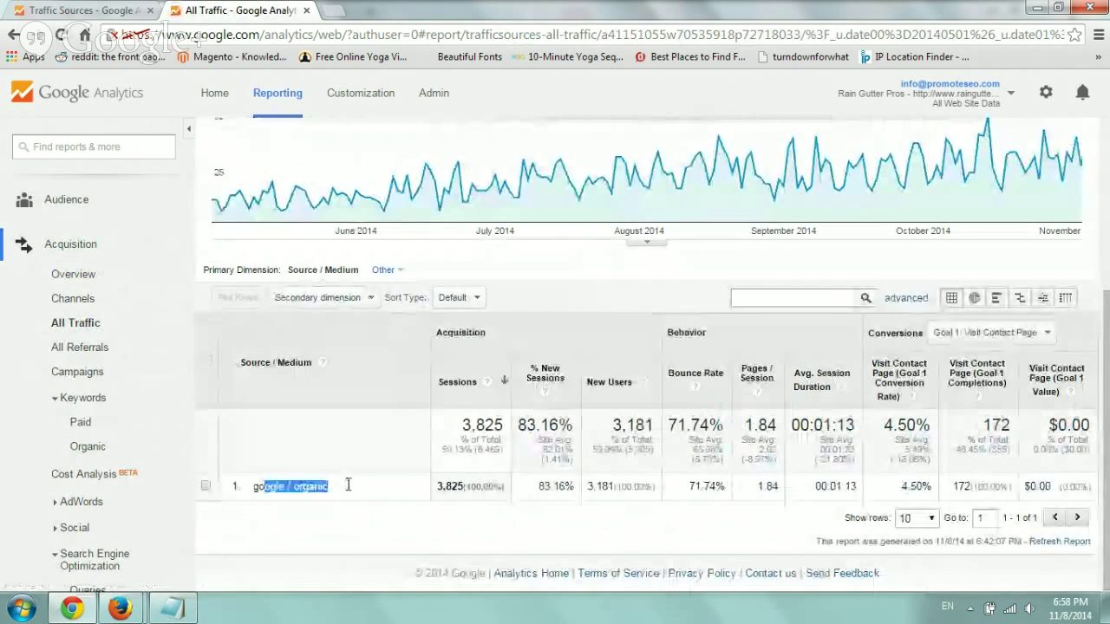
# - Add Device Category as the secondary dimension for the google / organic traffic
pyautogui.click(325, 301)
pyautogui.write('de')
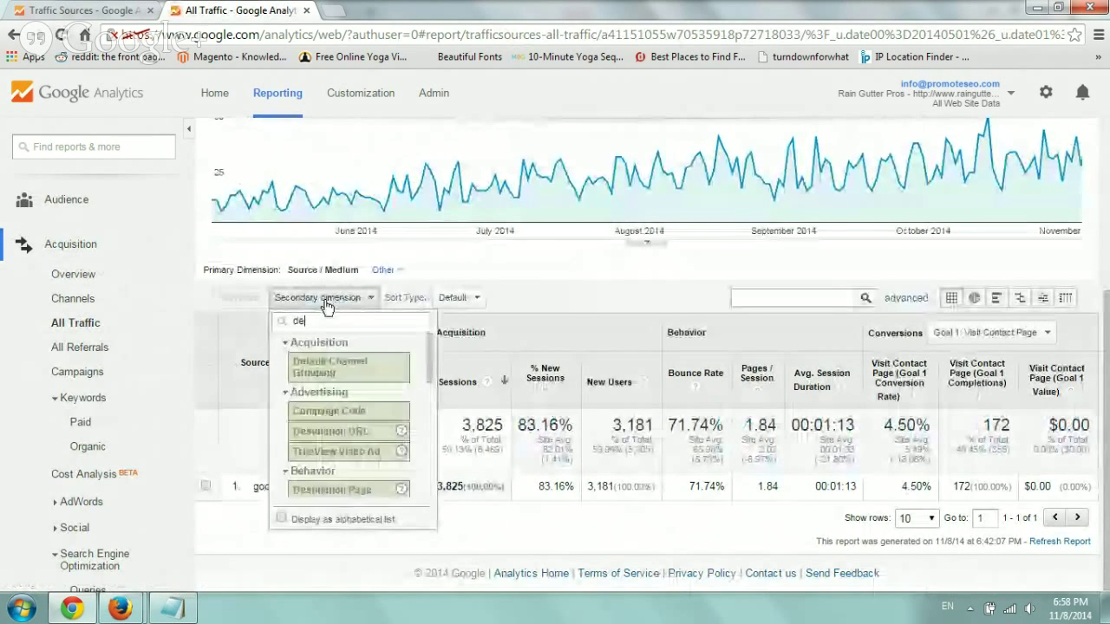
pyautogui.write('vi')
pyautogui.click(372, 366)
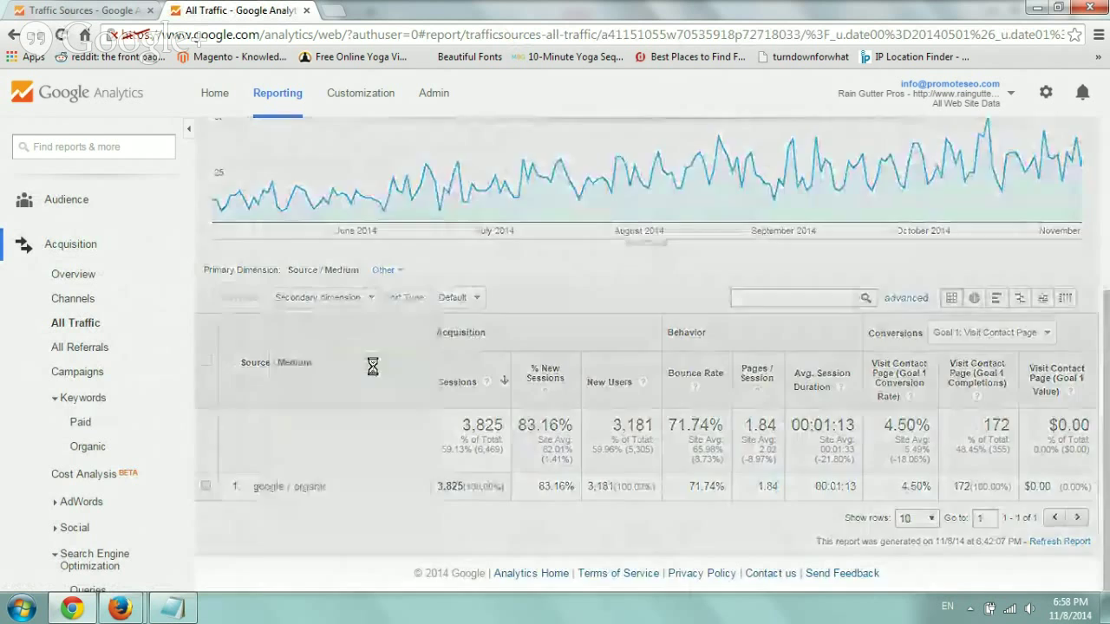
pyautogui.scroll(-1, 607, 315)
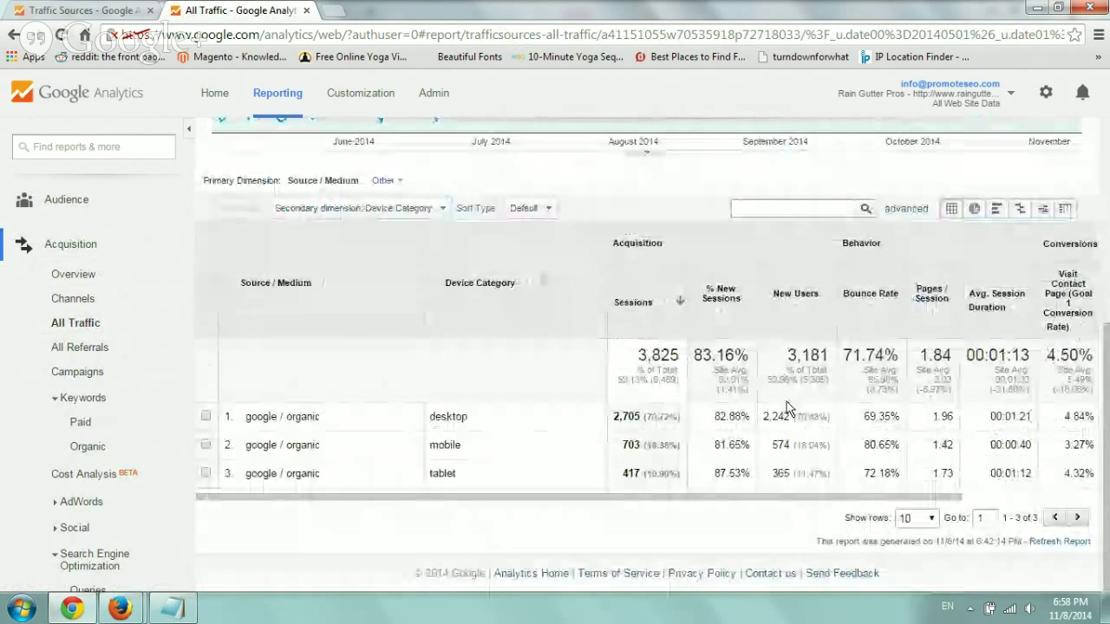